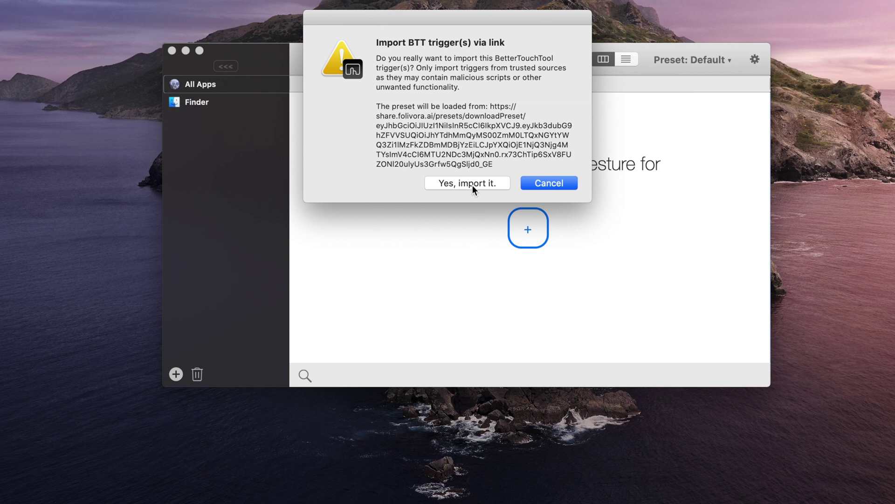
# Import the GC-BTT trigger preset, then toggle Show Connect to AirPods' Touch Bar visibility off and back on
pyautogui.click(471, 186)
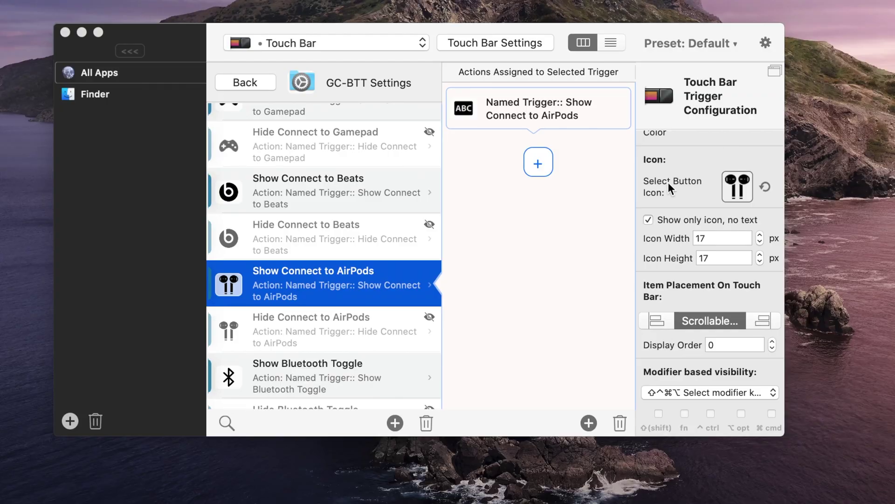
pyautogui.scroll(5, 668, 182)
pyautogui.click(647, 191)
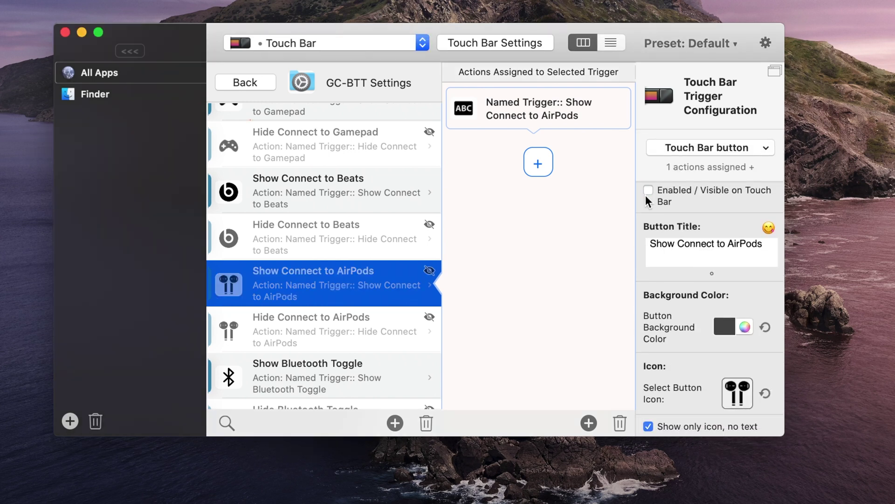
pyautogui.click(649, 190)
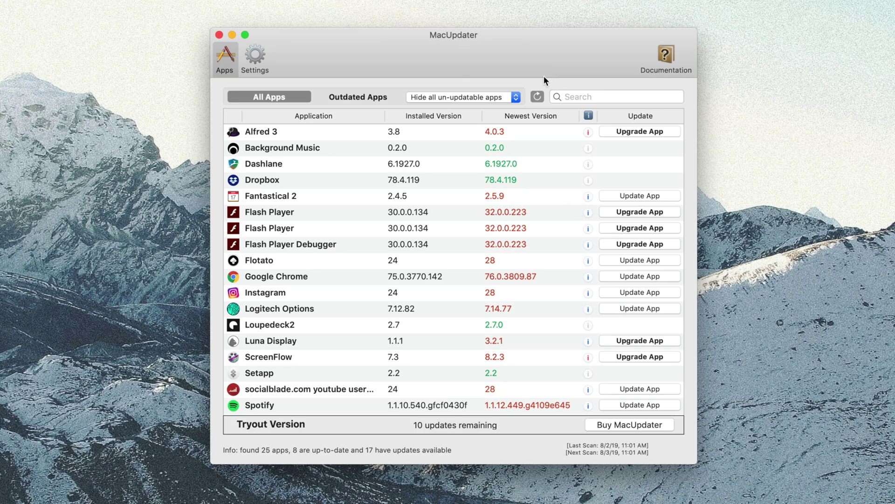
# Rescan installed apps and update Spotify, which brings up the trial 'Thank you' prompt
pyautogui.click(537, 97)
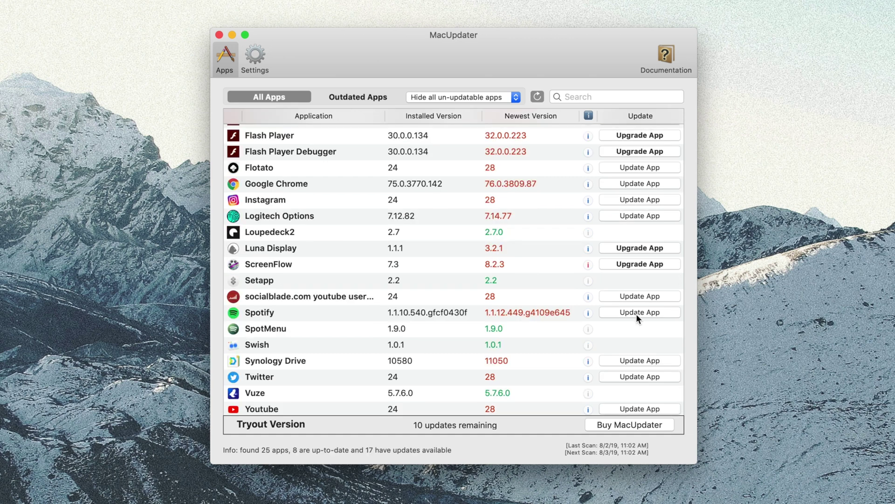
pyautogui.click(636, 314)
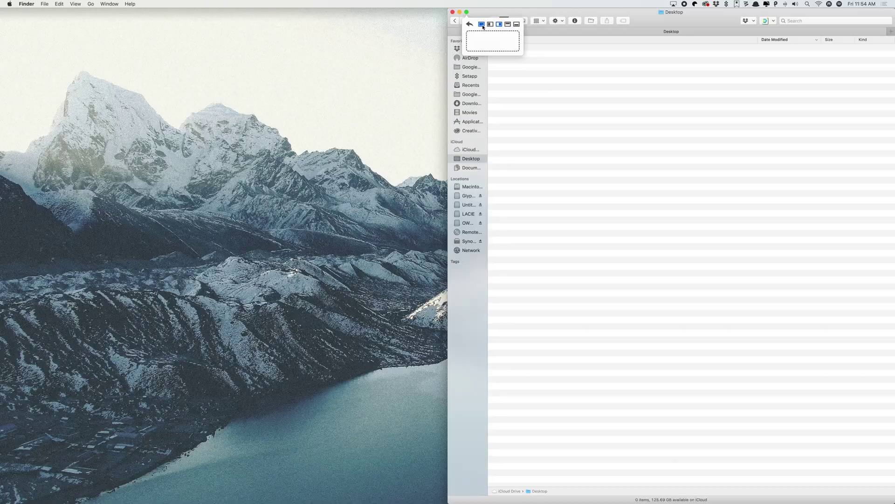
# Make the Finder window full screen, snap it to the left half, then drag a large Moom grid area
pyautogui.click(496, 39)
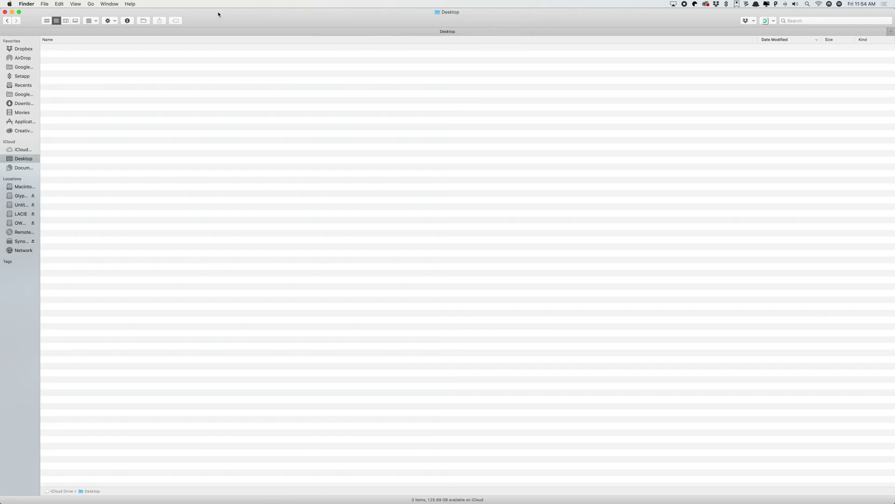
pyautogui.moveTo(20, 15)
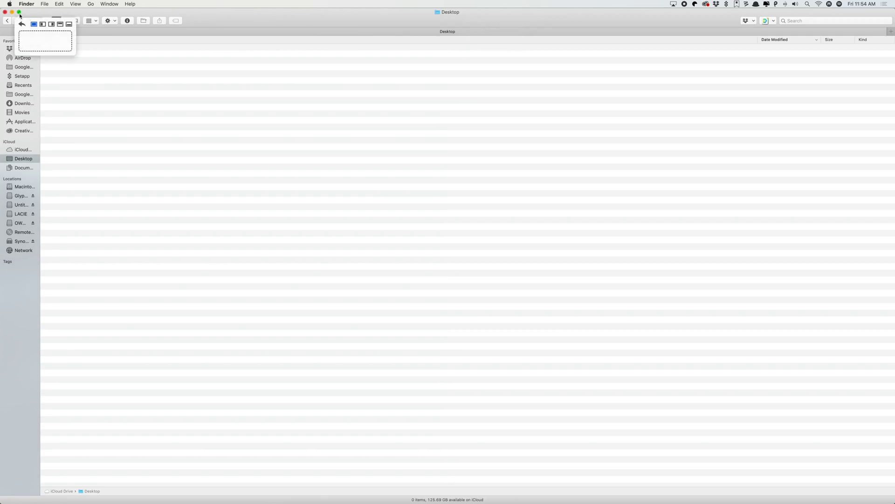
pyautogui.click(43, 25)
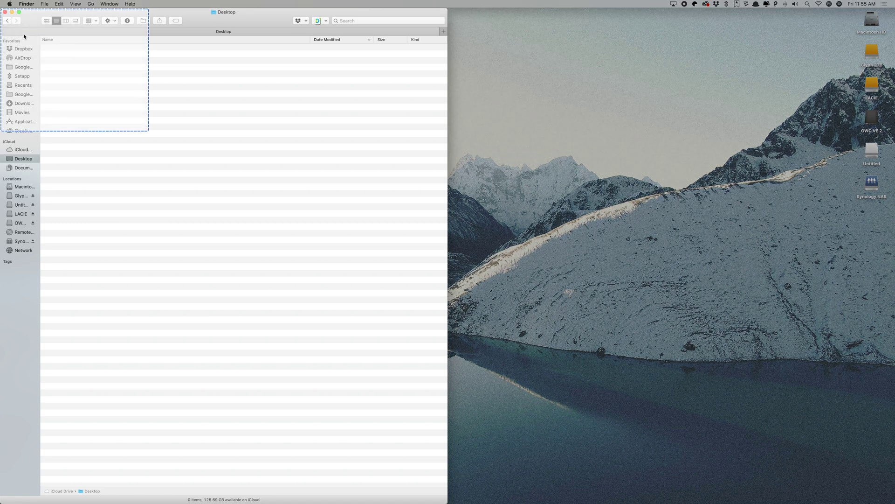
pyautogui.moveTo(109, 106); pyautogui.dragTo(597, 326)
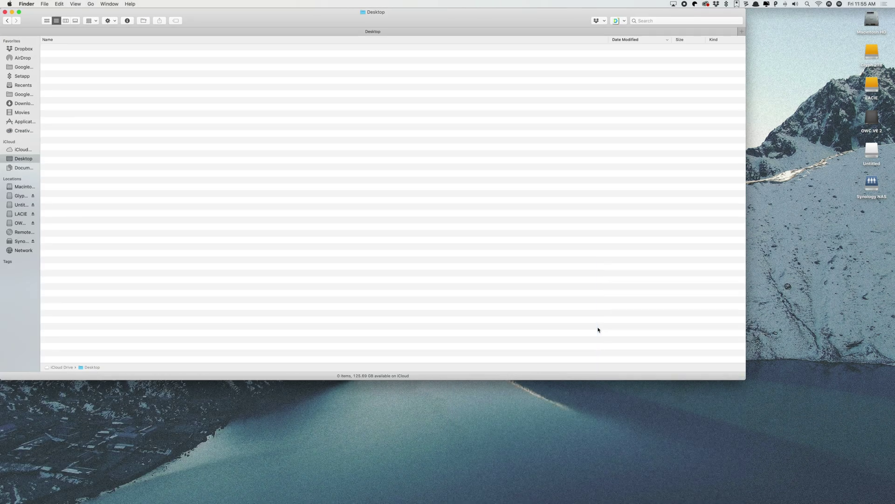
# With Moom keyboard control, center the Finder window, then expand it to full screen
pyautogui.press('ctrl+alt+super+m')
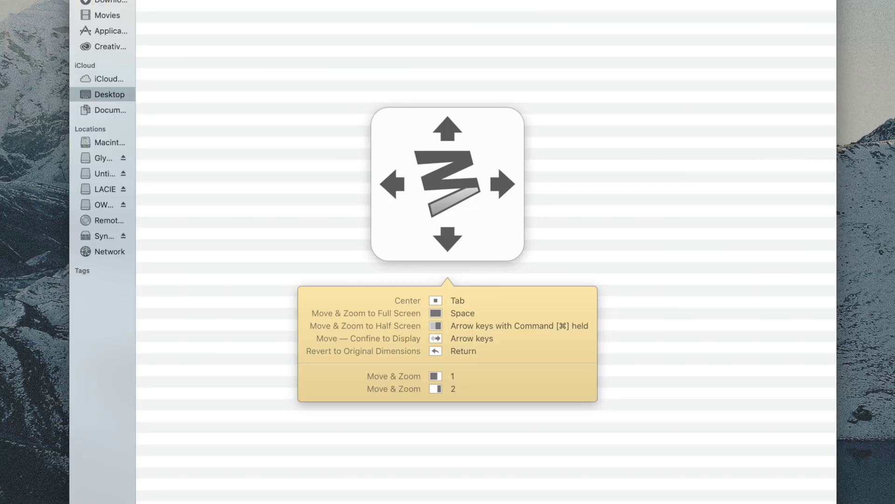
pyautogui.press('Escape')
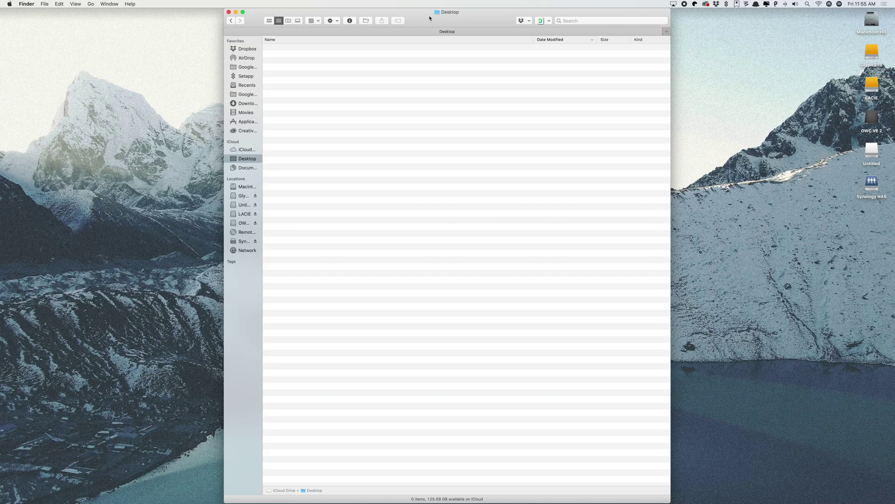
pyautogui.press('ctrl+alt+super+m')
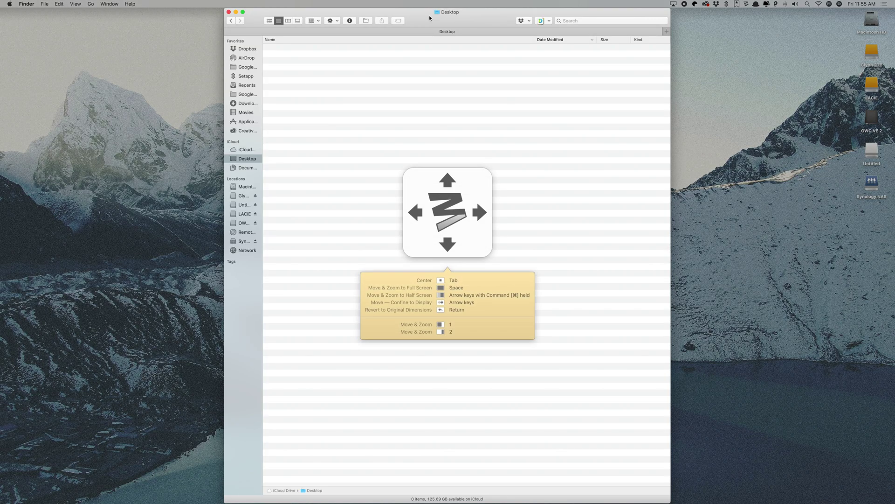
pyautogui.press('space')
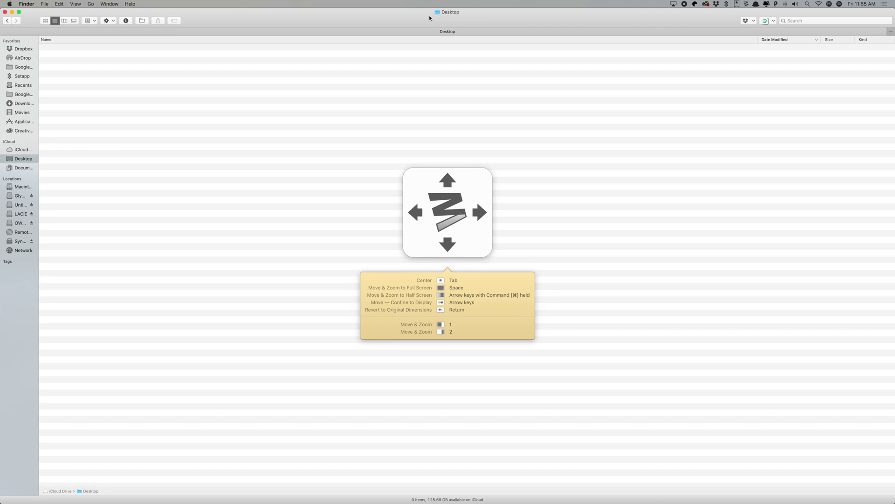
# Snap the Finder window to the right half, then back to the left, and nudge it slightly right with the arrow keys
pyautogui.press('super+Left')
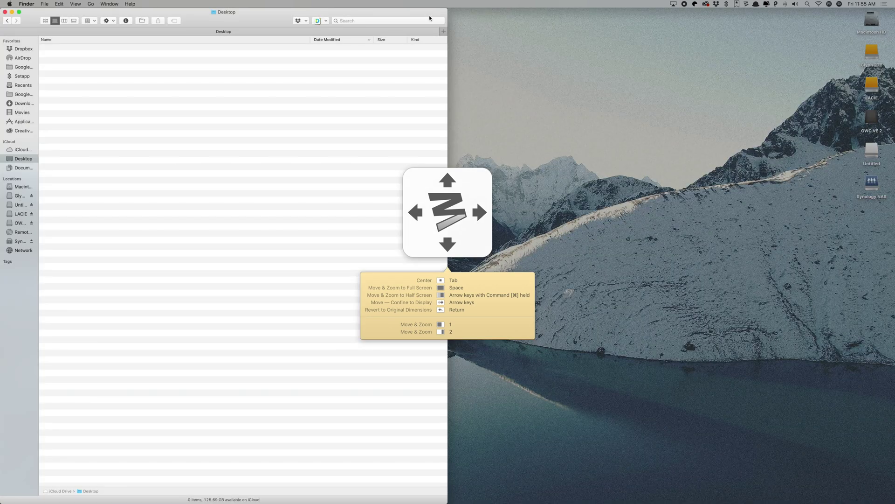
pyautogui.press('super+Right')
pyautogui.press('super+Left')
pyautogui.press('Right')
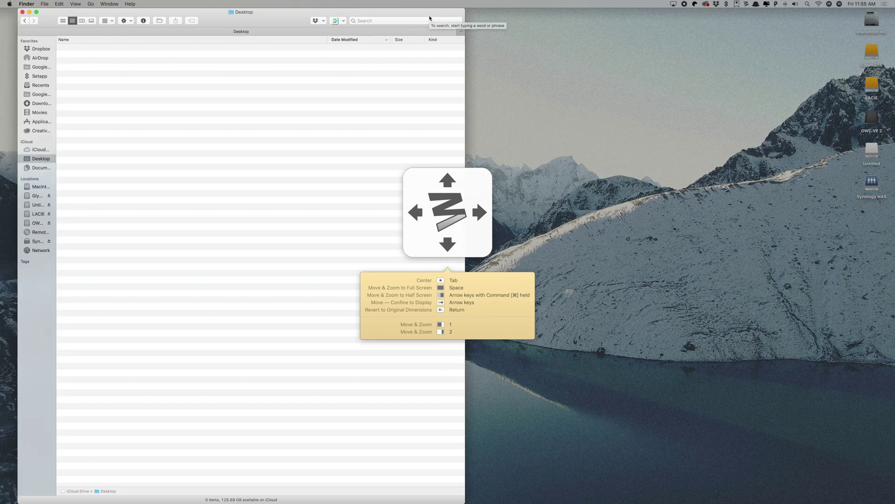
pyautogui.press('Left')
pyautogui.press('Right')
pyautogui.press('Right')
pyautogui.press('Left')
pyautogui.press('Left')
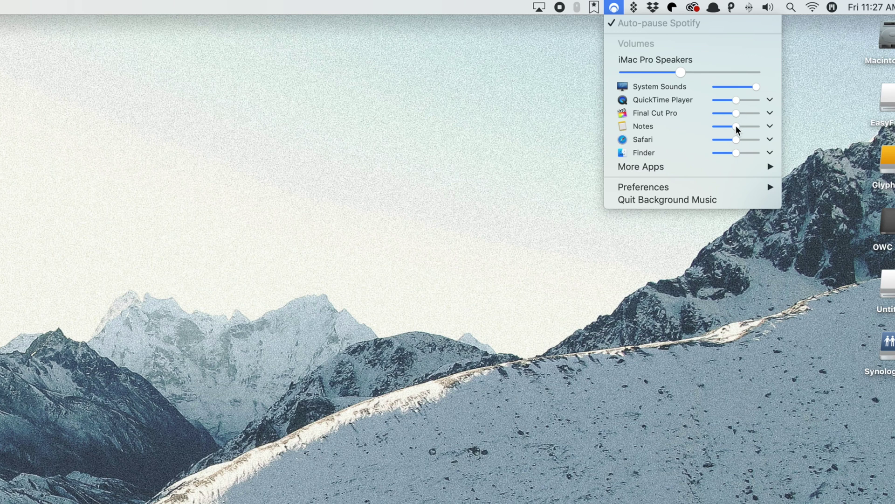
# Show Background Music's per-app volume sliders, including the More Apps list
pyautogui.moveTo(742, 166)
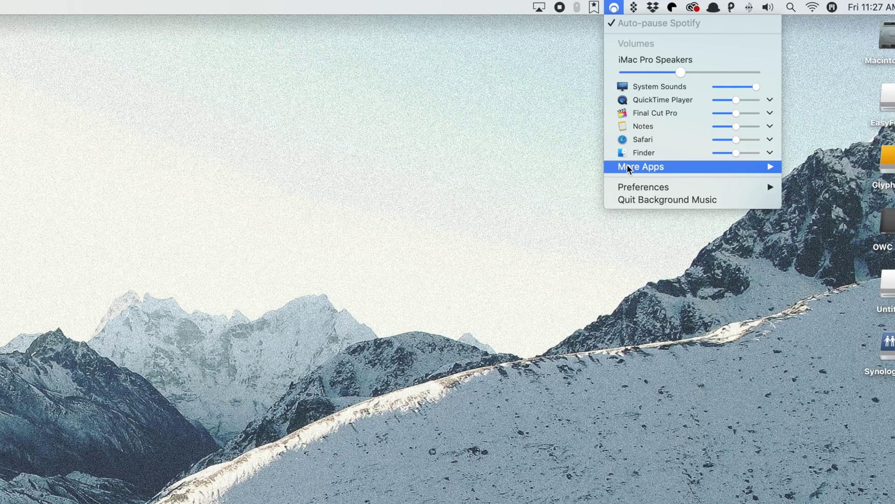
pyautogui.moveTo(610, 168)
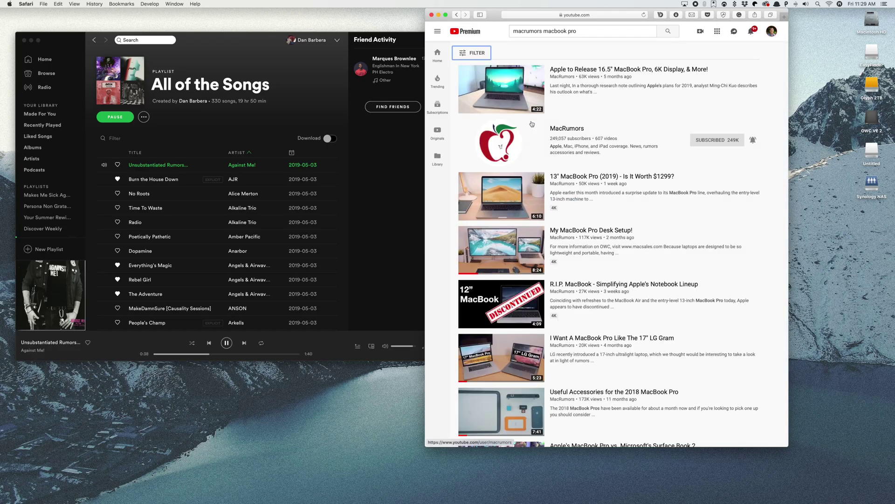
# Open MacRumors' 'Everything New in iOS 13 Beta 5!' video, pause Spotify, then pause and resume the video
pyautogui.click(508, 139)
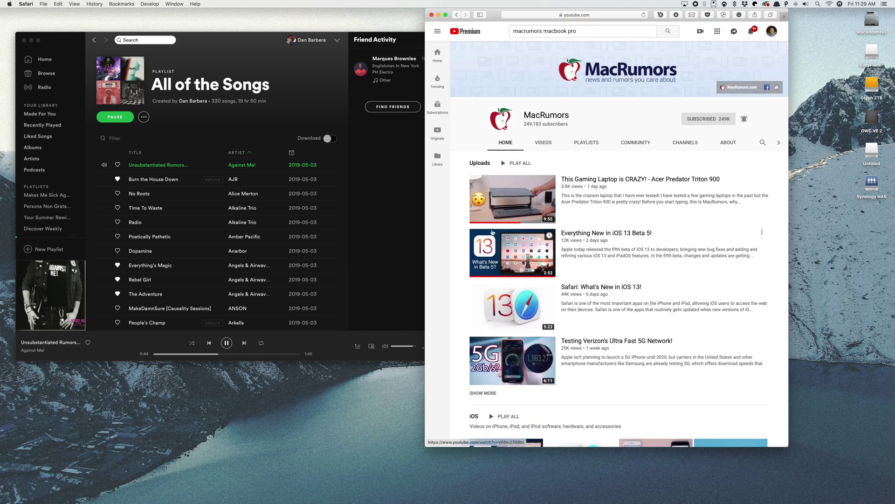
pyautogui.click(507, 259)
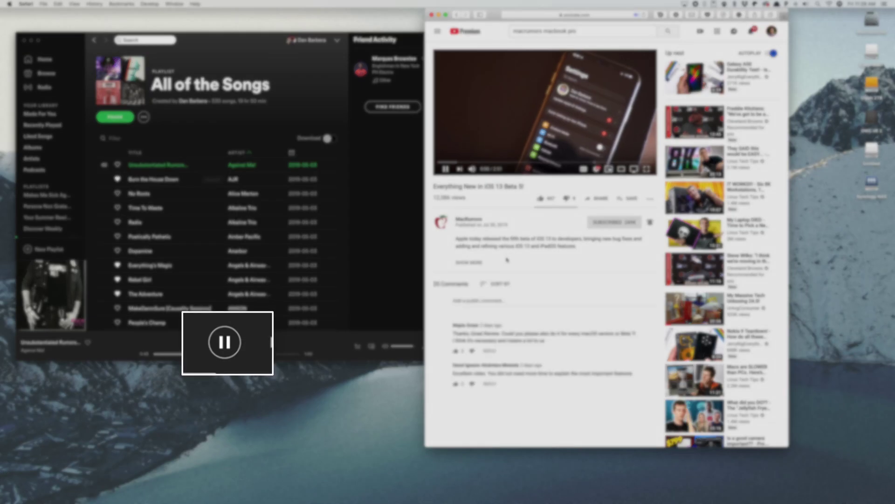
pyautogui.press('XF86AudioPlay')
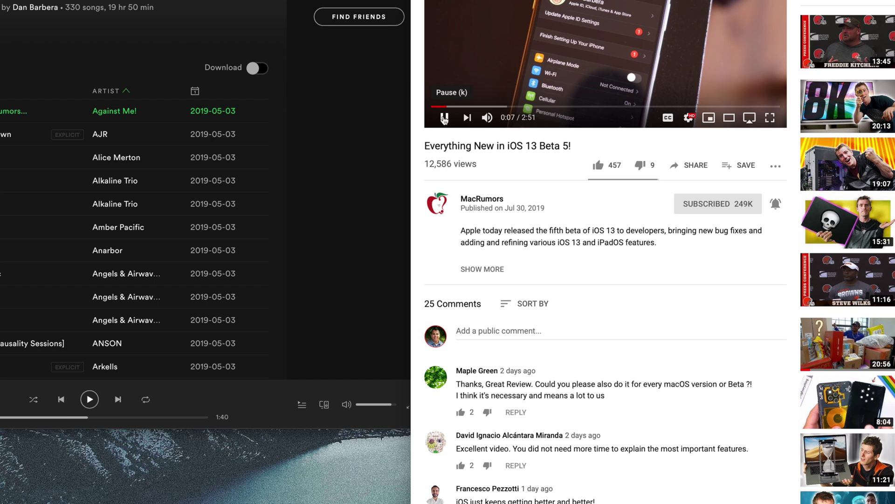
pyautogui.click(444, 119)
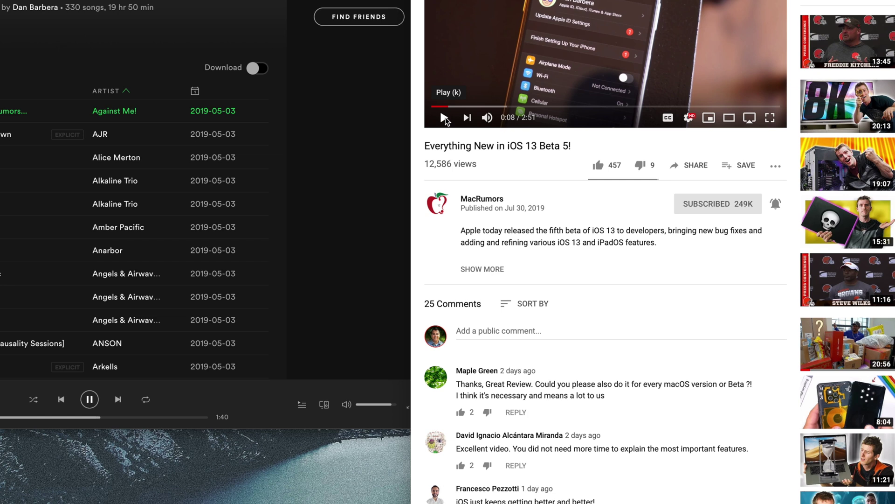
pyautogui.click(445, 118)
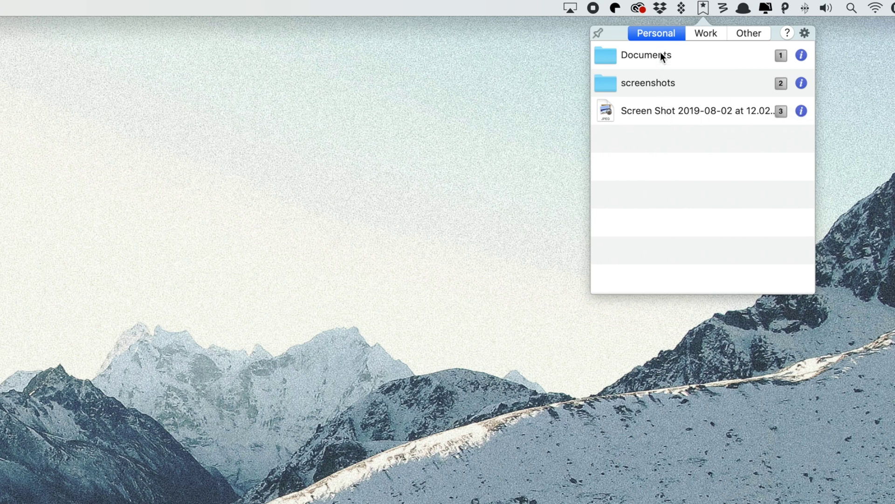
# Browse the Work, Other and Personal bookmark groups in EasyFinder, then open the Documents folder
pyautogui.click(695, 34)
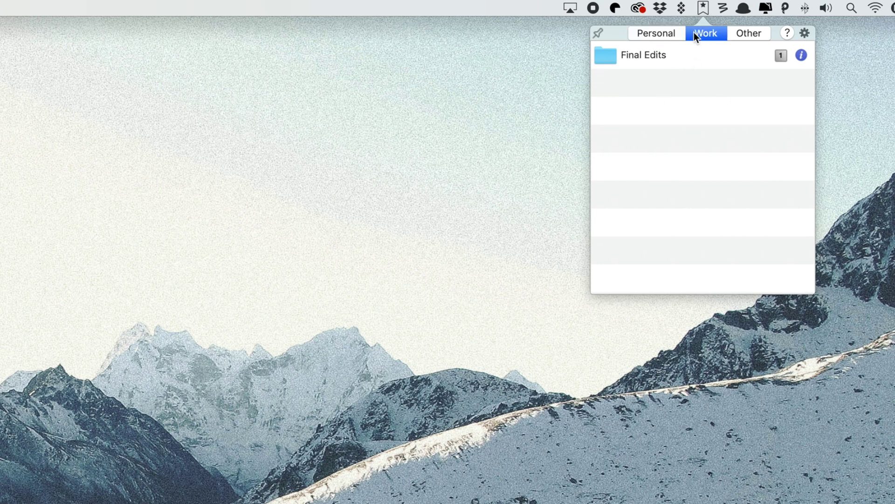
pyautogui.click(751, 37)
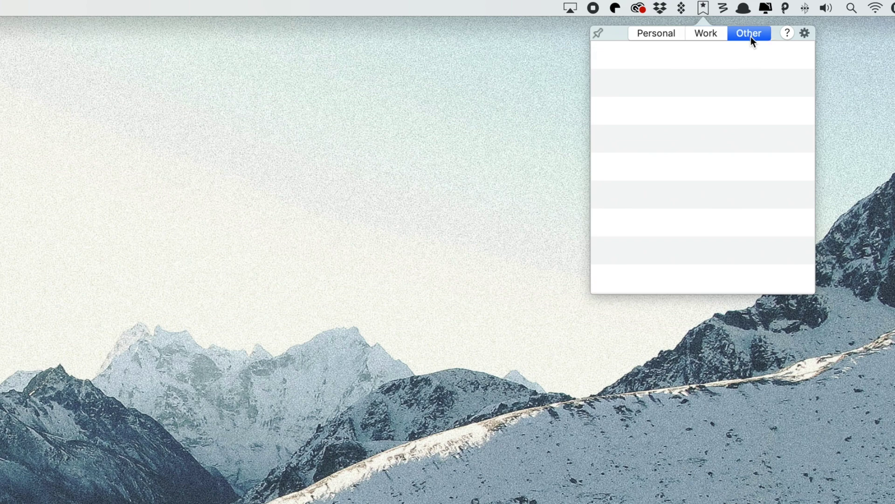
pyautogui.click(645, 36)
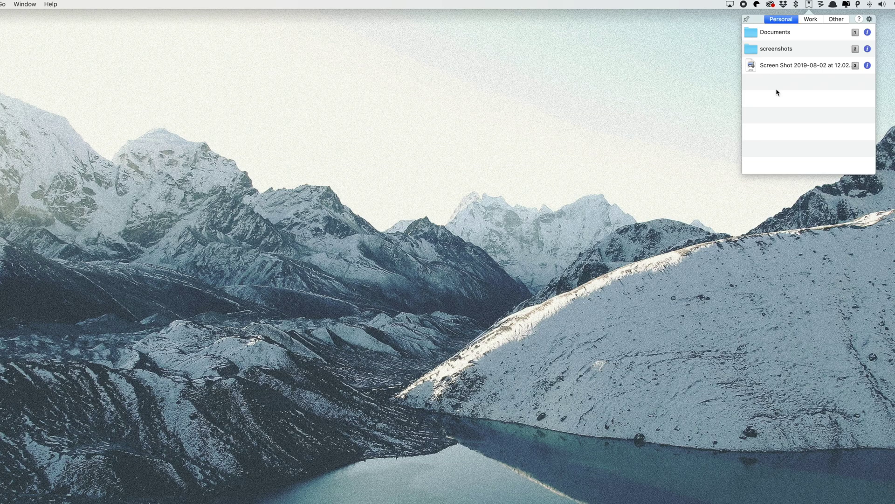
pyautogui.click(777, 34)
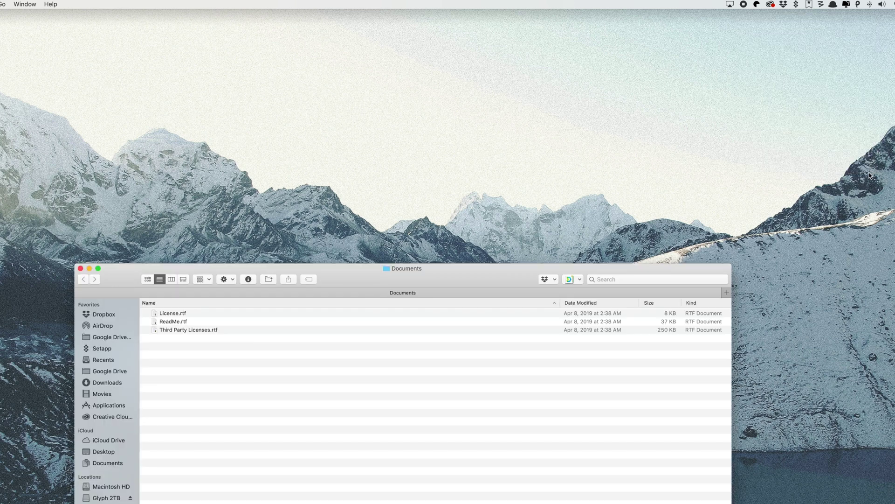
# Open the screenshots and Work's Final Edits folders from EasyFinder, then close the Finder windows
pyautogui.click(809, 4)
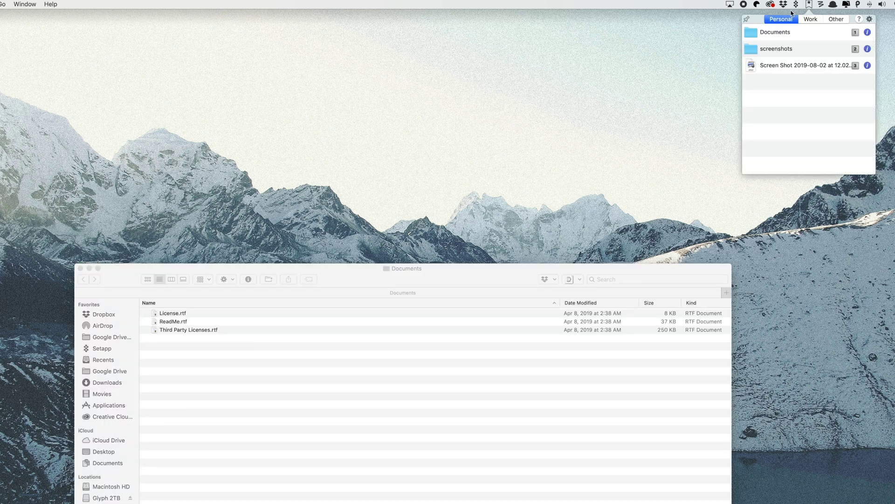
pyautogui.click(804, 51)
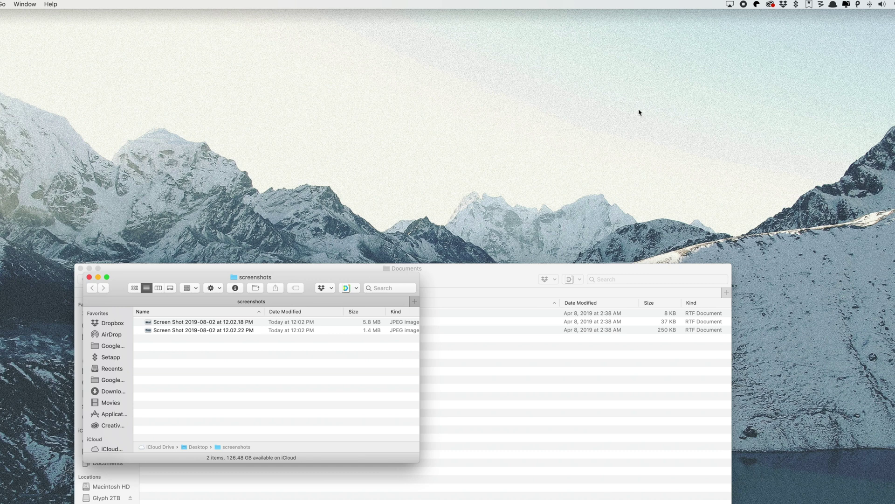
pyautogui.click(809, 4)
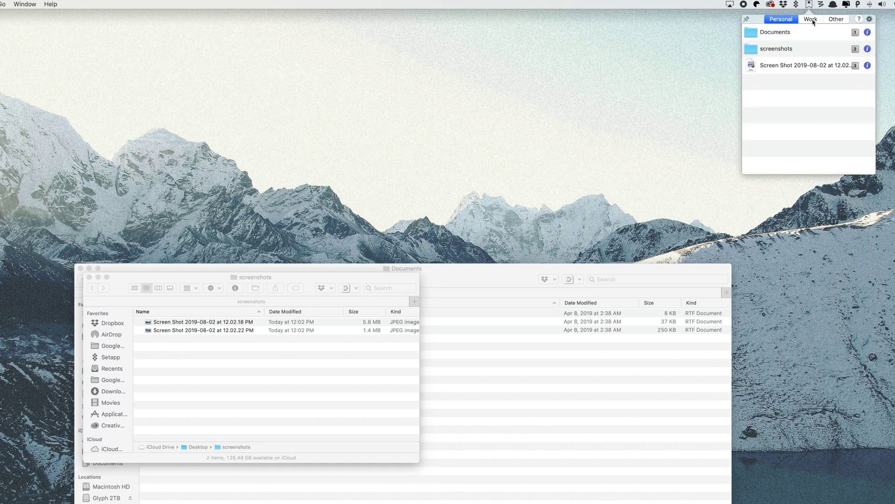
pyautogui.click(811, 19)
pyautogui.click(789, 32)
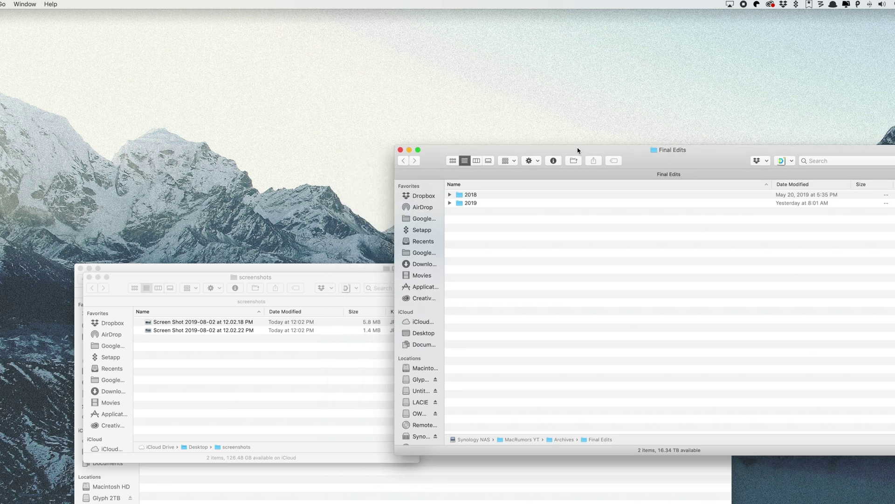
pyautogui.press('super+w')
pyautogui.press('super+w')
pyautogui.press('super+w')
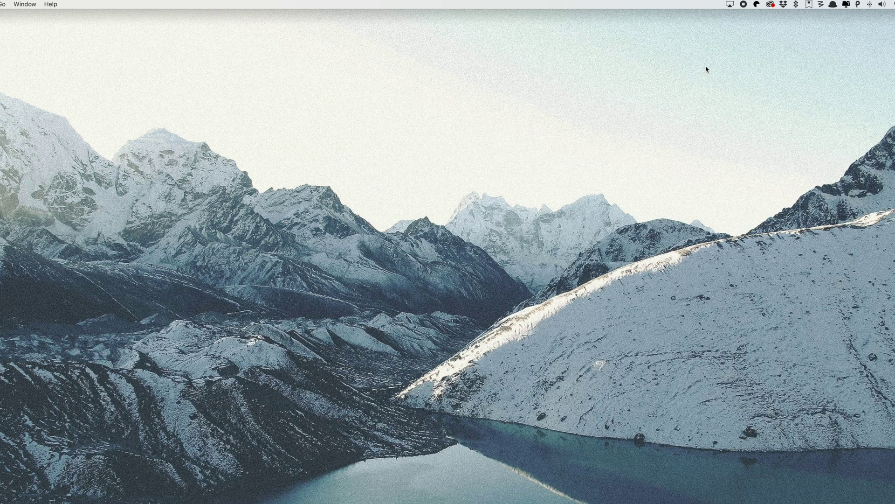
# Open 'Screen Shot 2019-08-02 at 12.02.55 PM' from EasyFinder's Personal bookmarks in Preview
pyautogui.click(810, 4)
pyautogui.click(781, 19)
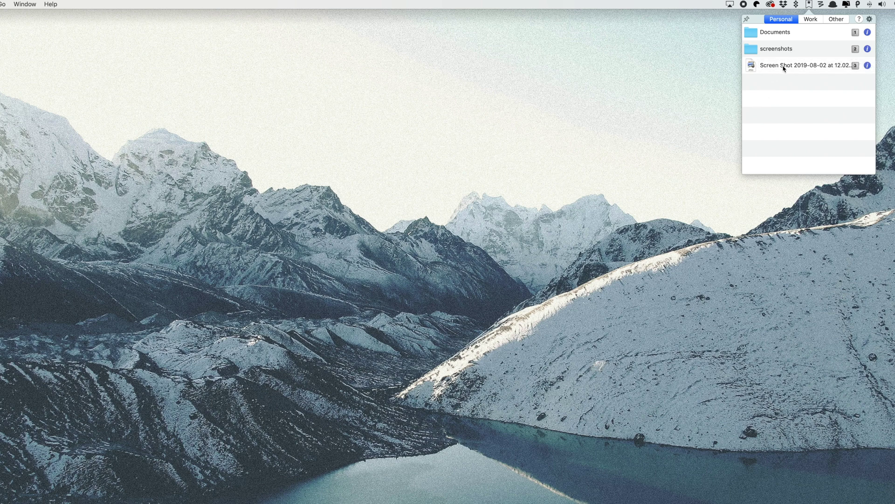
pyautogui.click(767, 70)
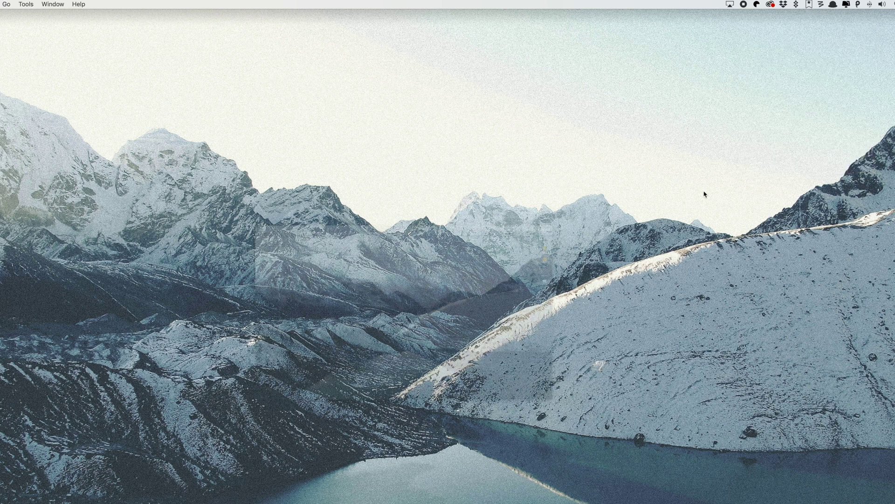